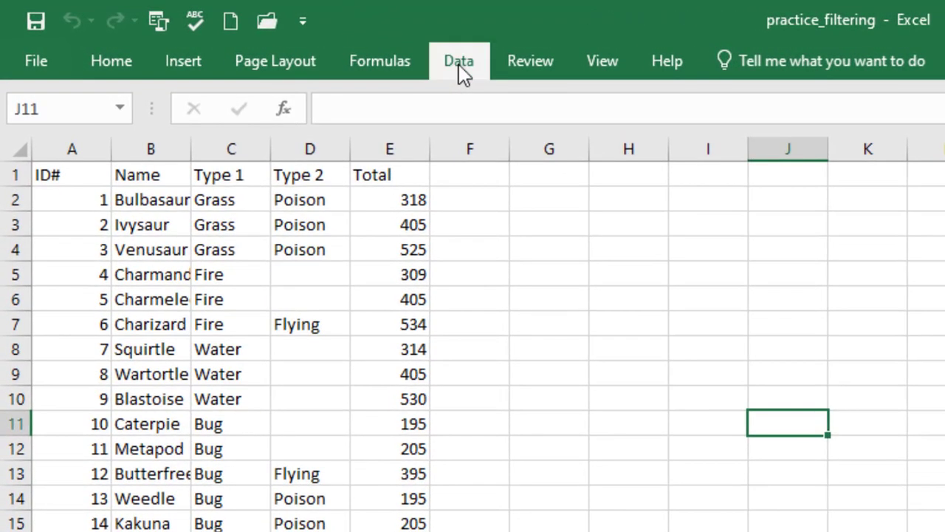
left_click(459, 64)
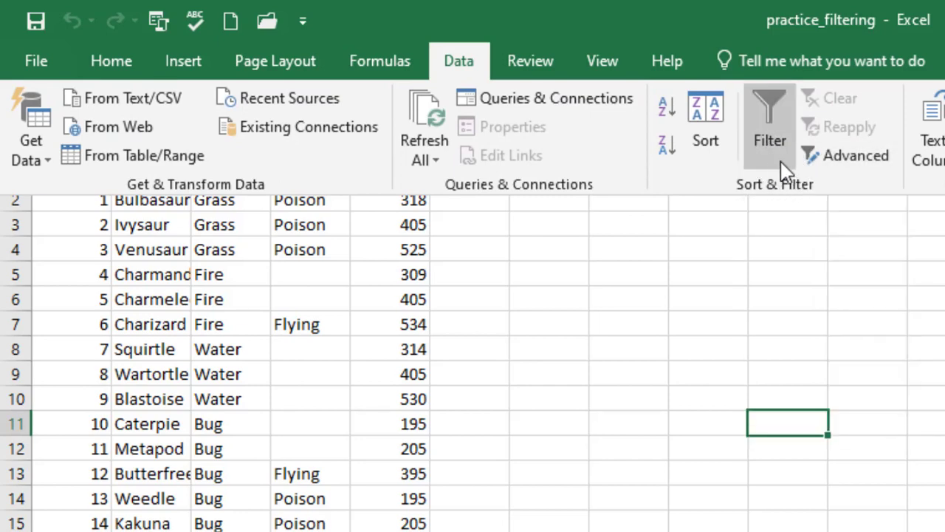
left_click(647, 288)
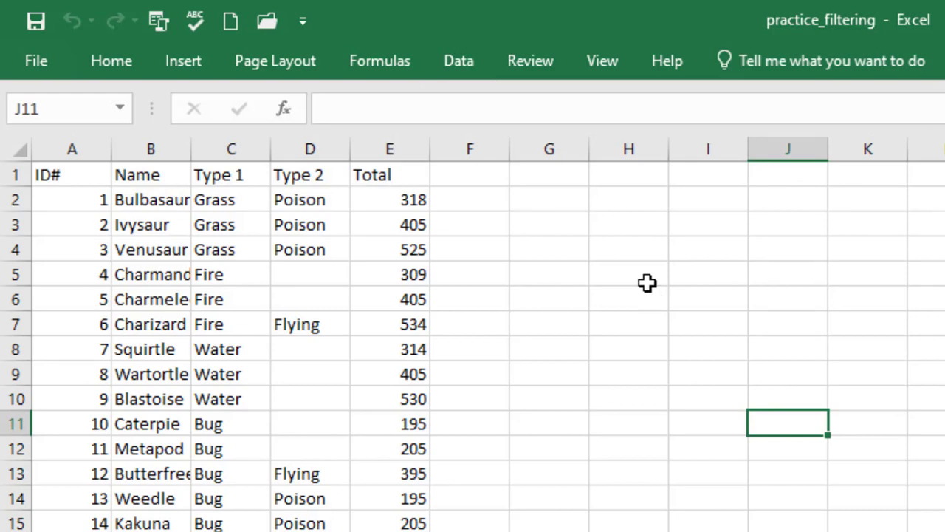
left_click(107, 62)
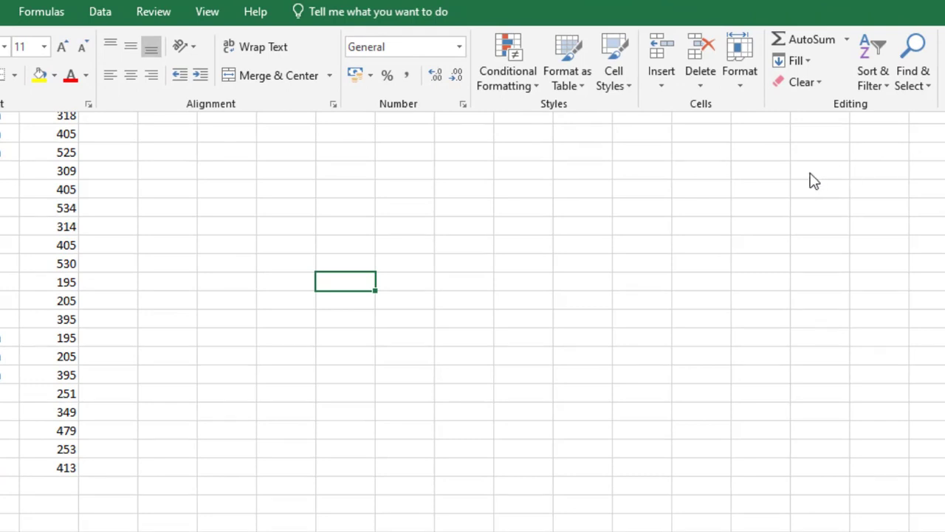
left_click(889, 92)
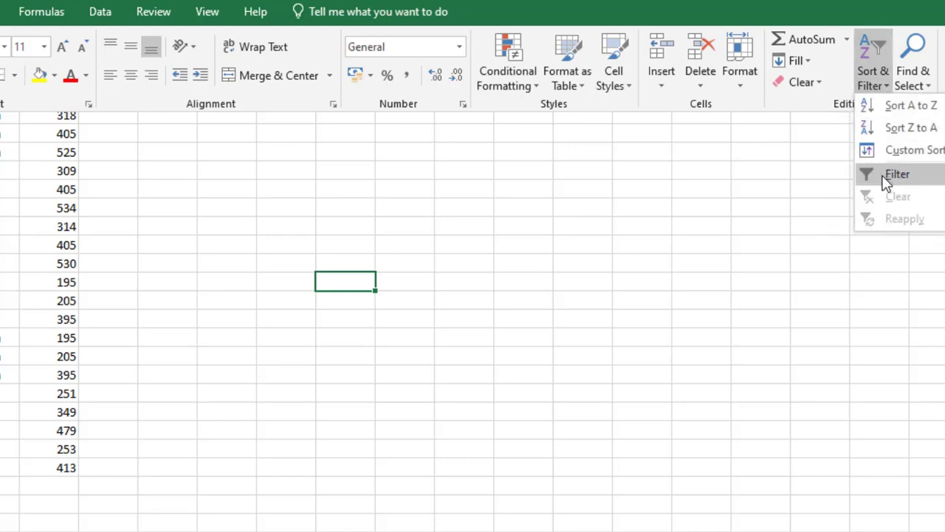
left_click(649, 206)
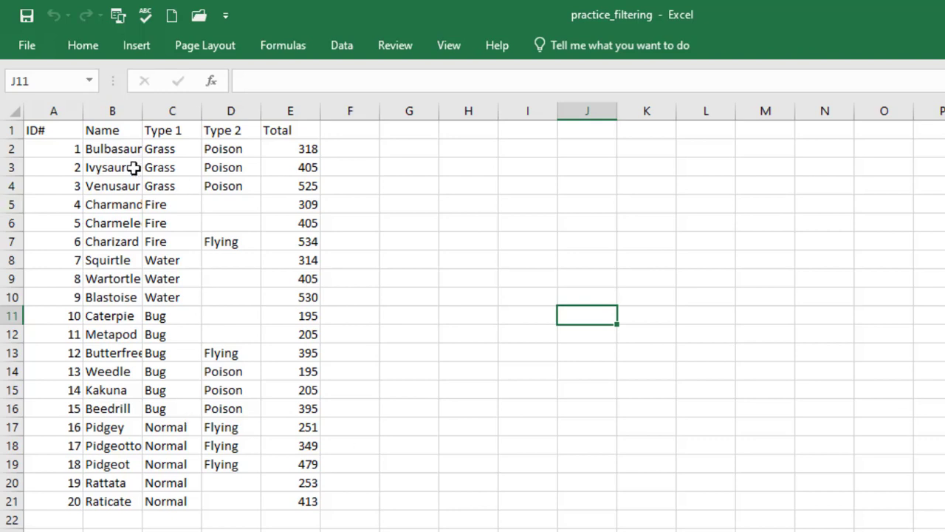
Turn on filtering for the header cells A1:E1, from ID# to Total
left_click(15, 131)
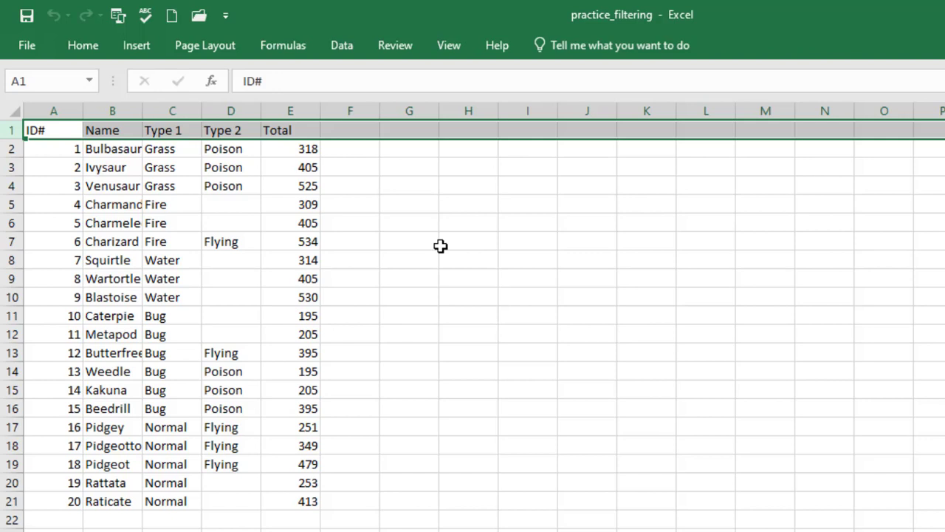
left_click(478, 280)
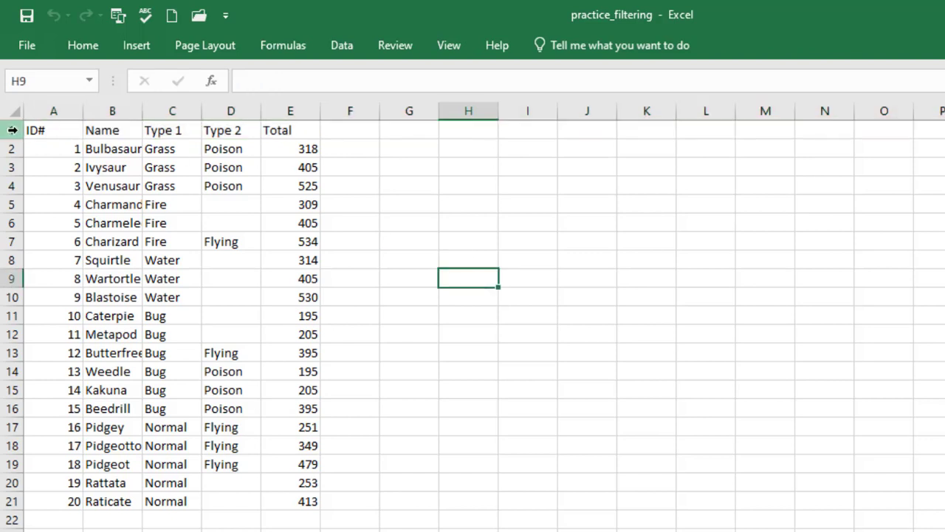
left_click_drag(35, 130, 308, 130)
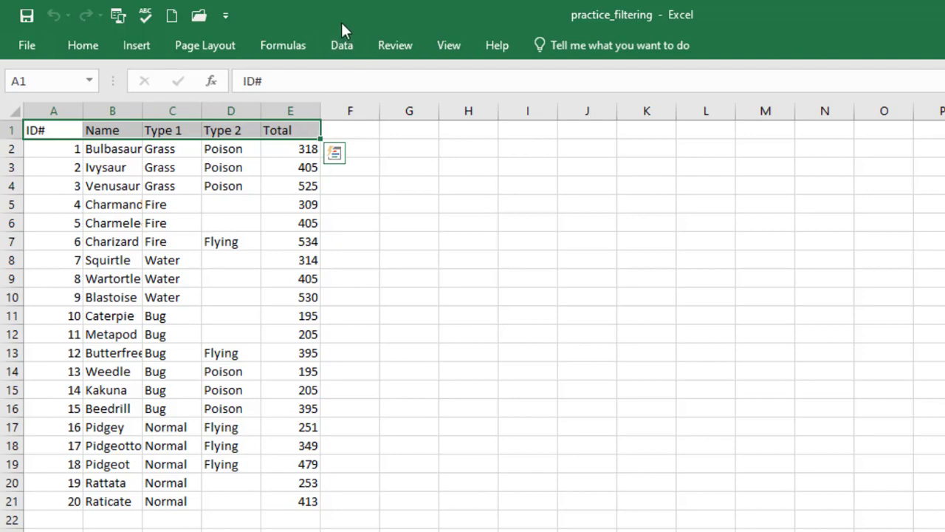
left_click(343, 46)
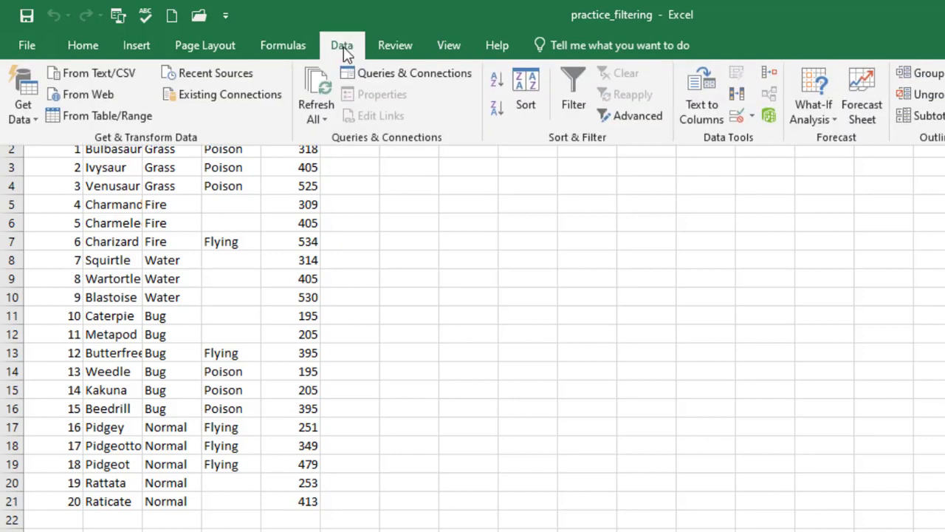
left_click(579, 96)
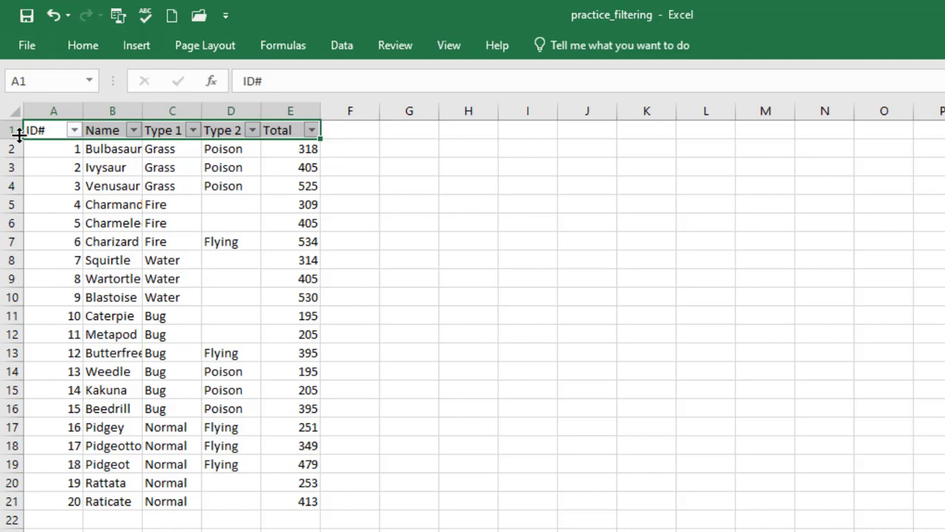
Examine the sort and filter options offered for the ID#, Name and Type 1 columns
left_click(74, 131)
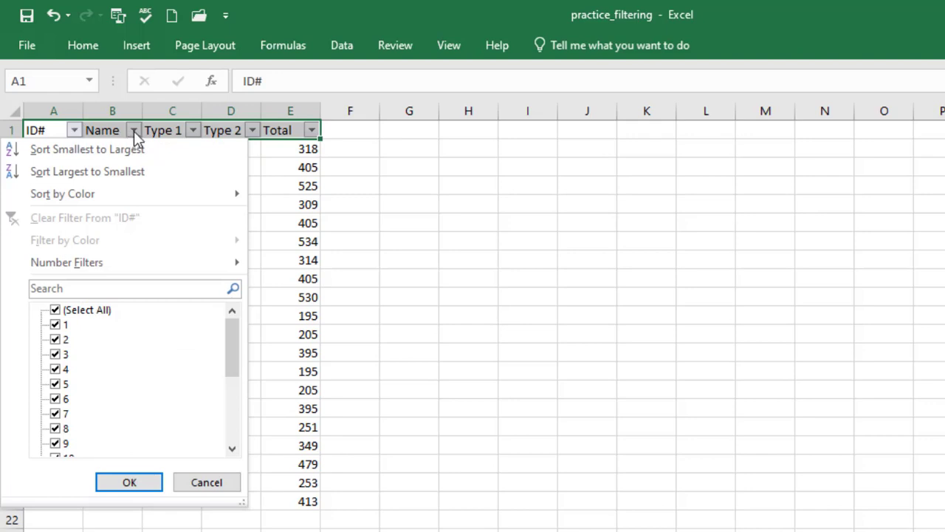
left_click(134, 131)
left_click(134, 131)
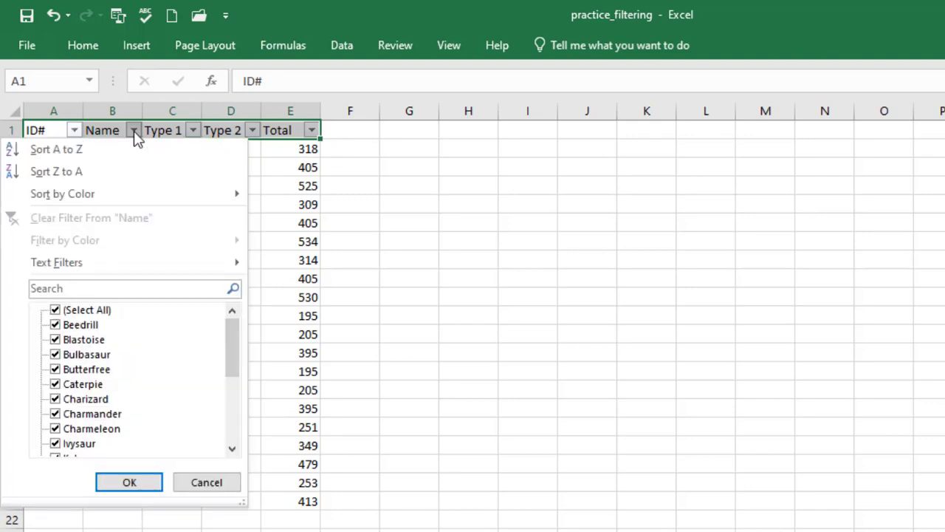
left_click(192, 131)
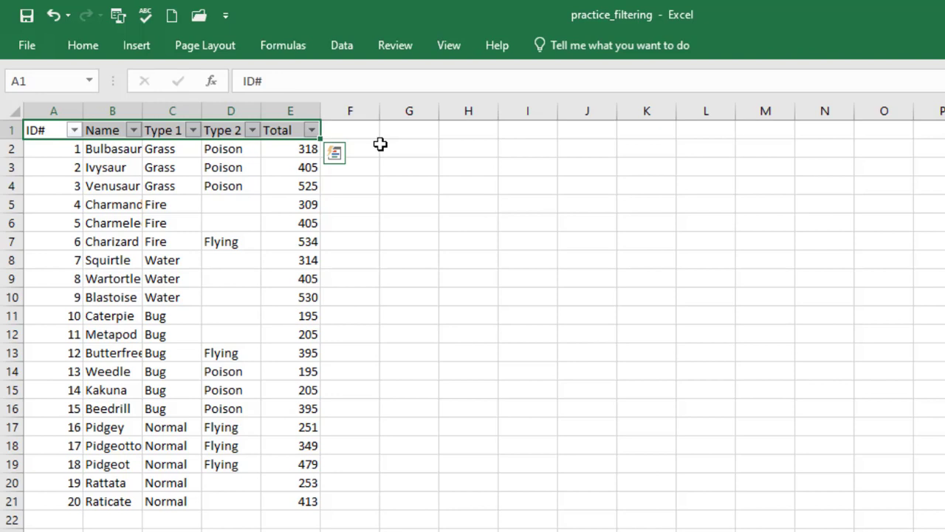
Delete the entire header row 1 from the sheet
right_click(9, 130)
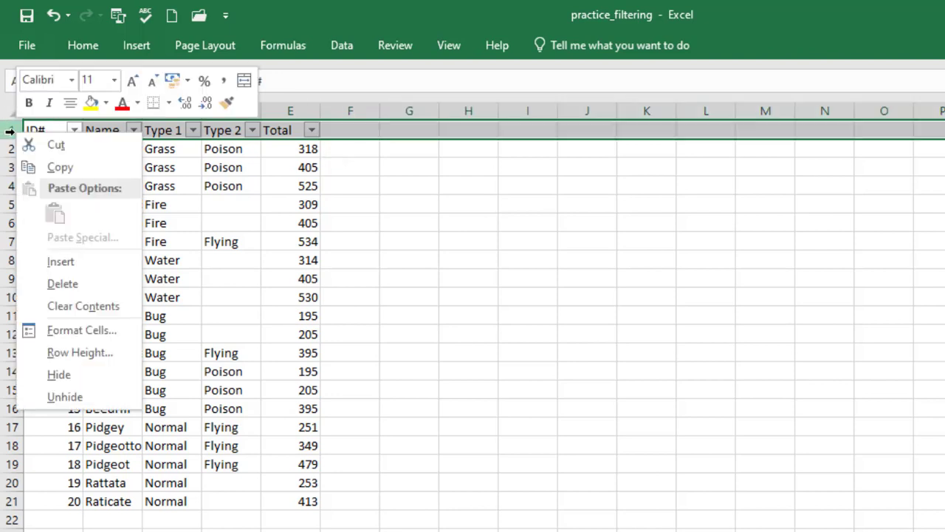
left_click(63, 284)
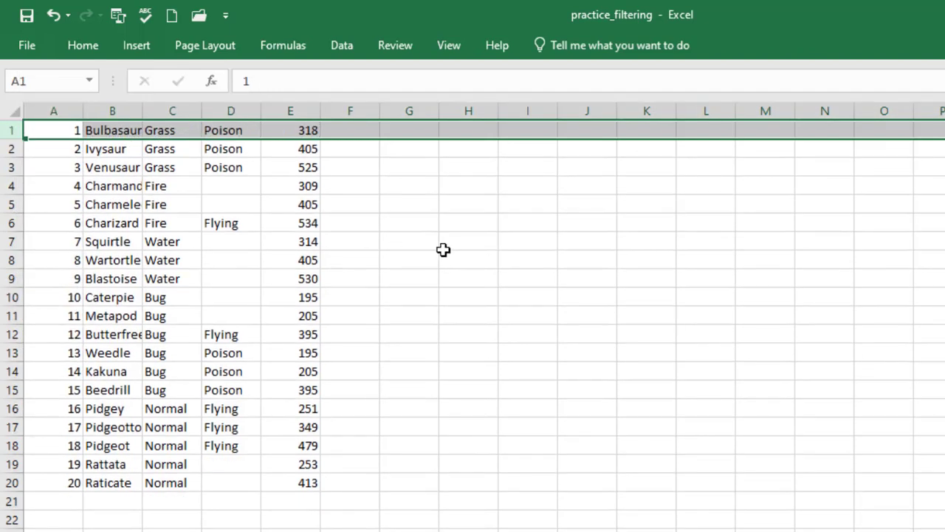
left_click(489, 254)
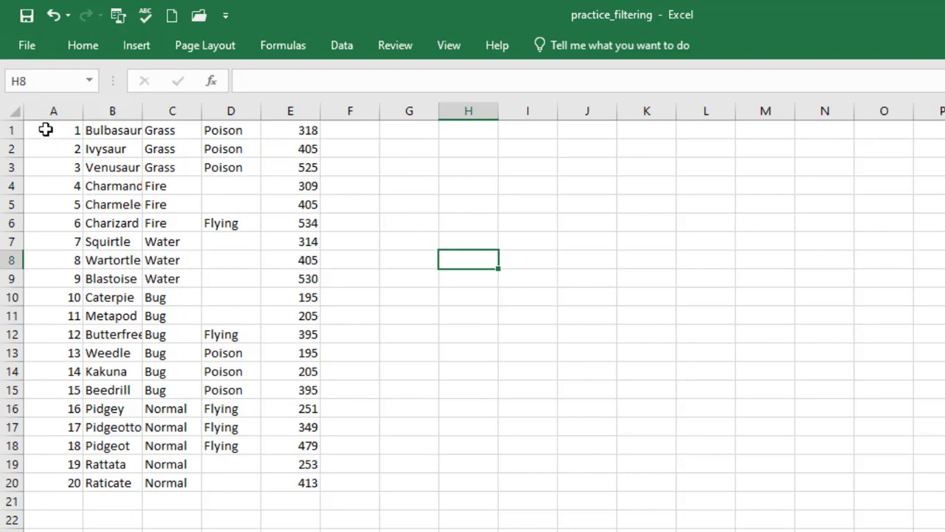
Turn on filtering for cells A1:E1, using the Bulbasaur data row as the header
left_click_drag(46, 129, 307, 131)
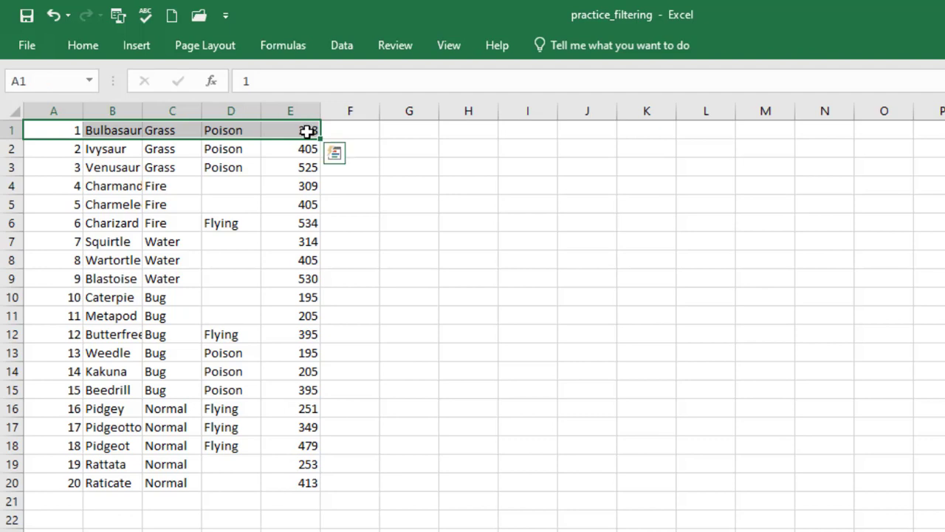
left_click(343, 42)
left_click(568, 101)
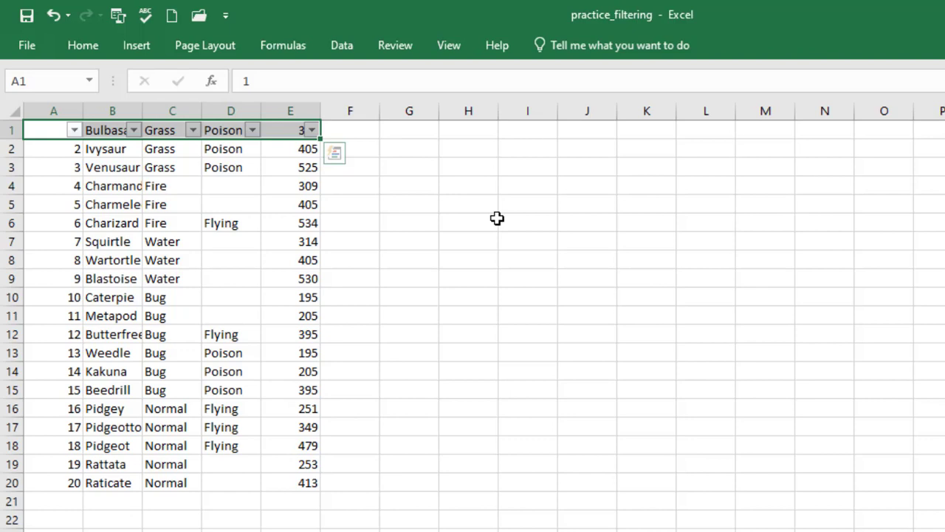
Undo the filtering on the Bulbasaur row and the deletion of the header row
left_click(54, 15)
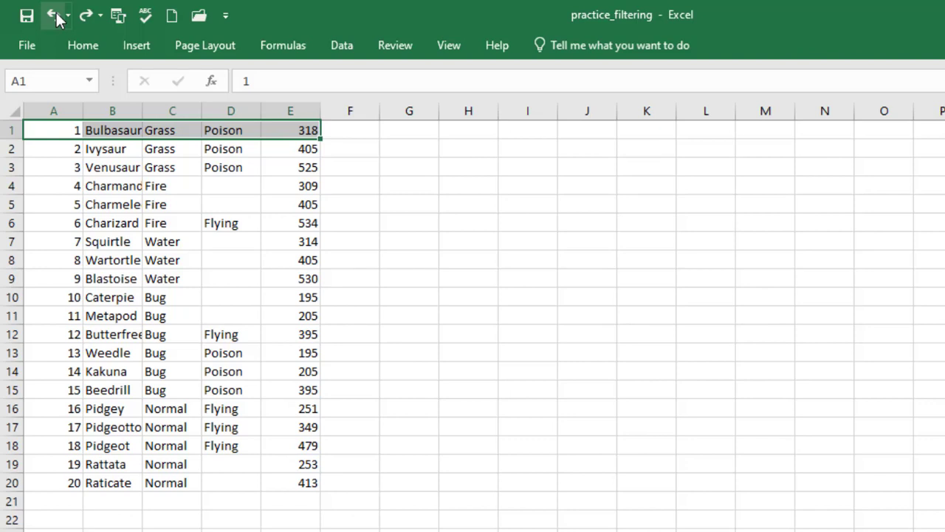
left_click(53, 16)
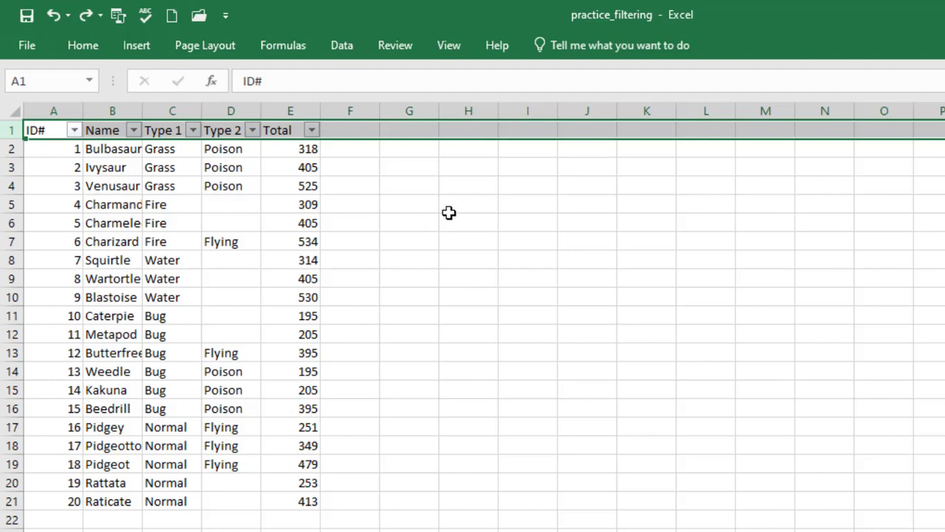
left_click(422, 205)
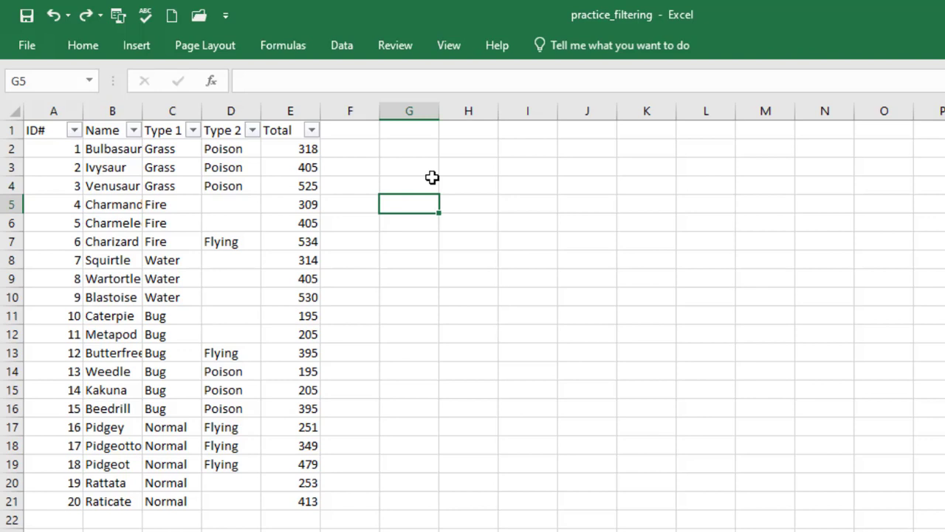
Sort the table by ID# from largest to smallest and undo the sort
left_click(75, 131)
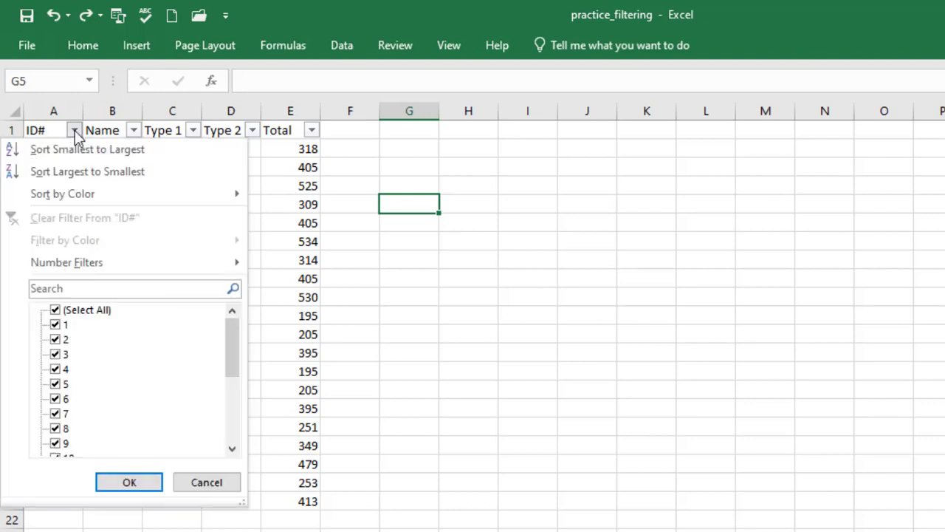
left_click(92, 174)
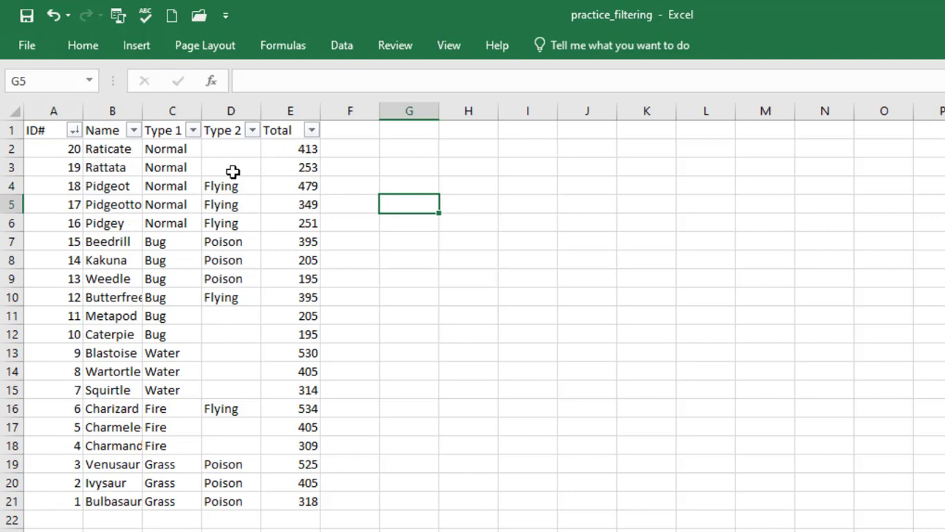
key("ctrl+z")
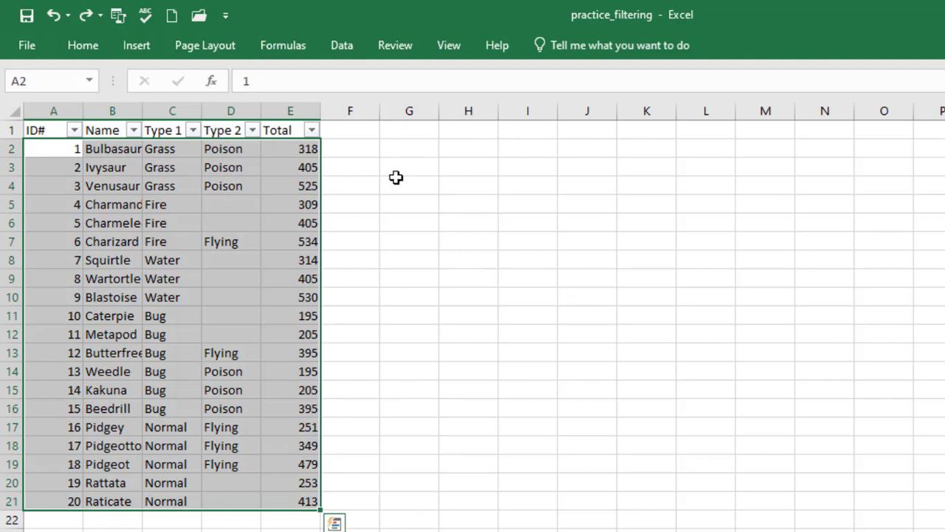
left_click(389, 206)
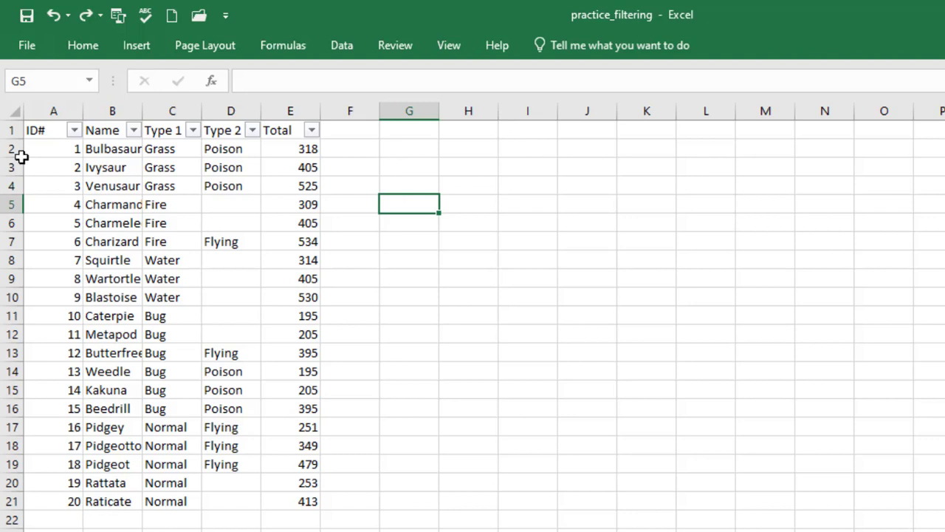
Repeat the descending sort on the ID# column and undo it again
left_click(74, 132)
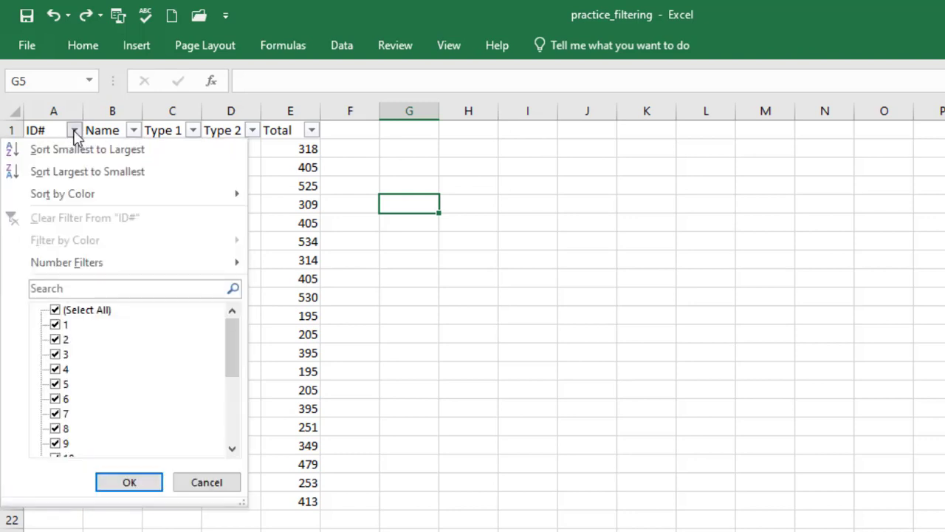
left_click(98, 177)
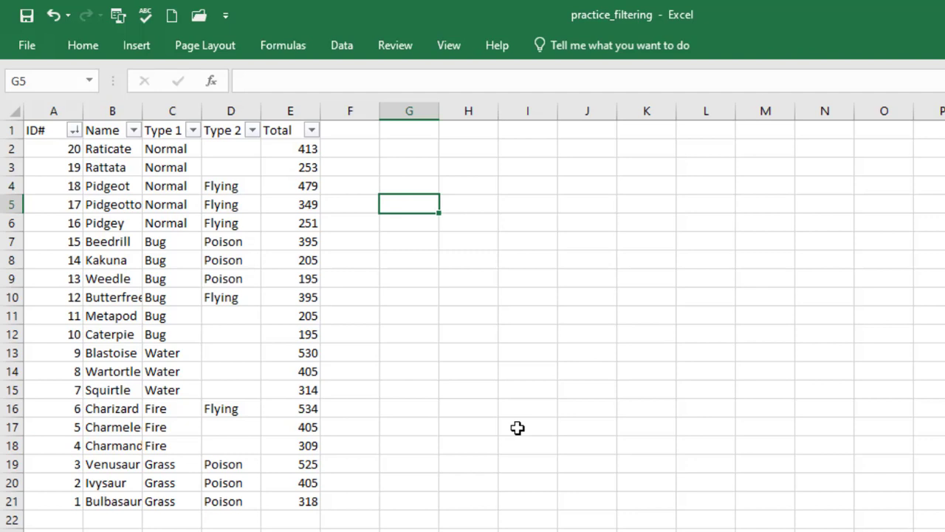
left_click(53, 17)
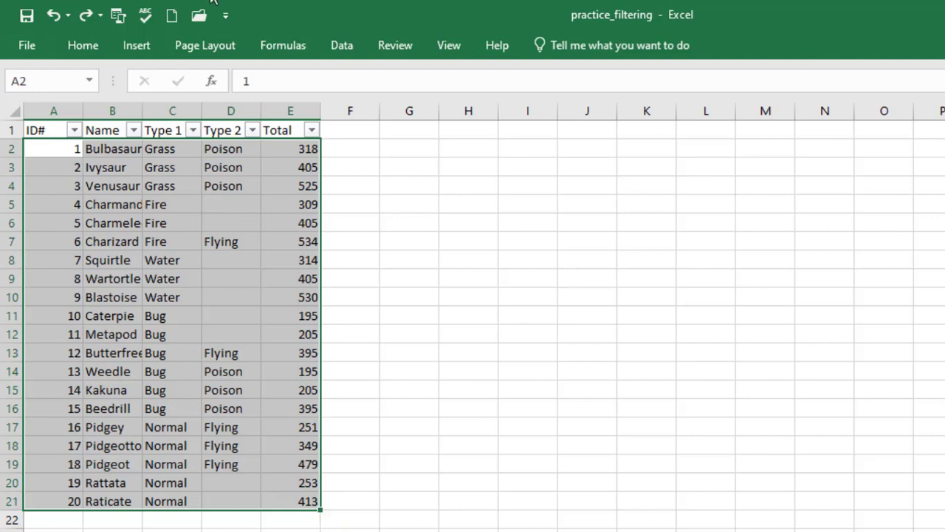
Filter the Type 1 column to show only Bug, excluding Fire, Grass, Normal and Water
left_click(168, 130)
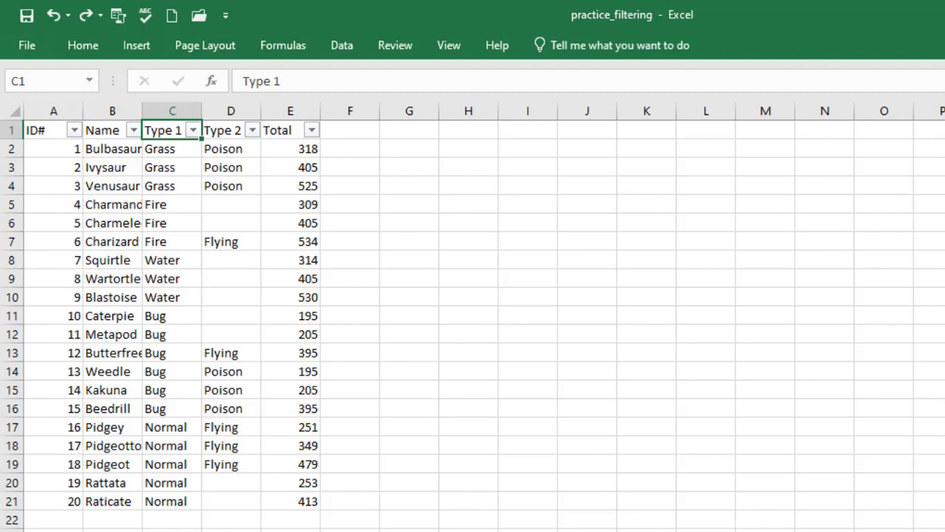
left_click(193, 133)
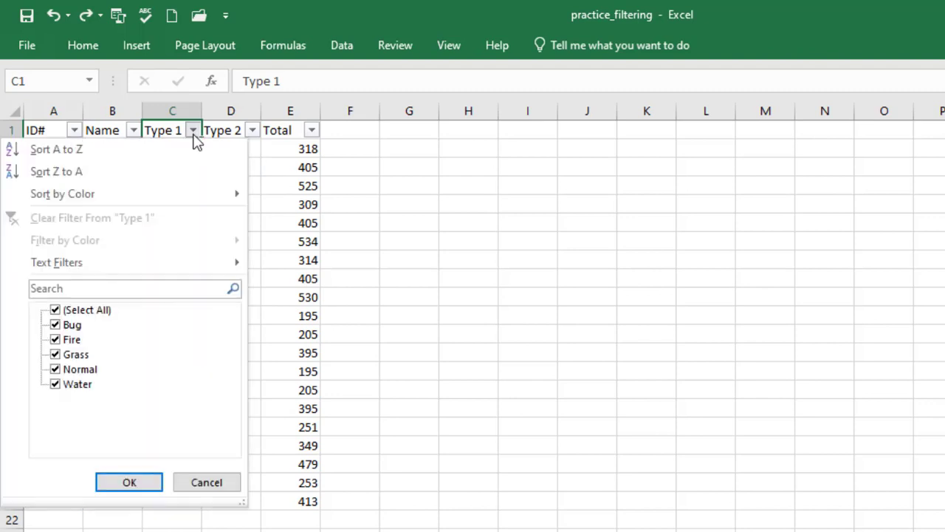
left_click(55, 340)
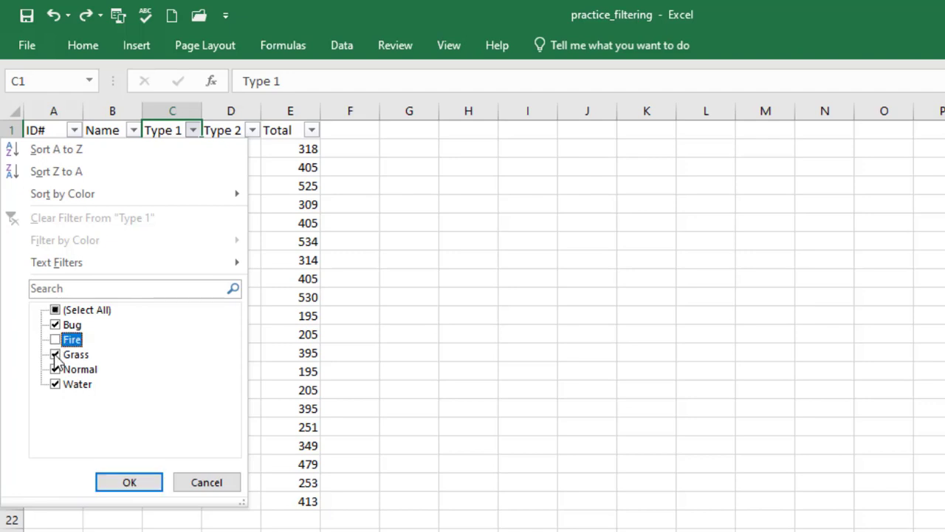
left_click(55, 355)
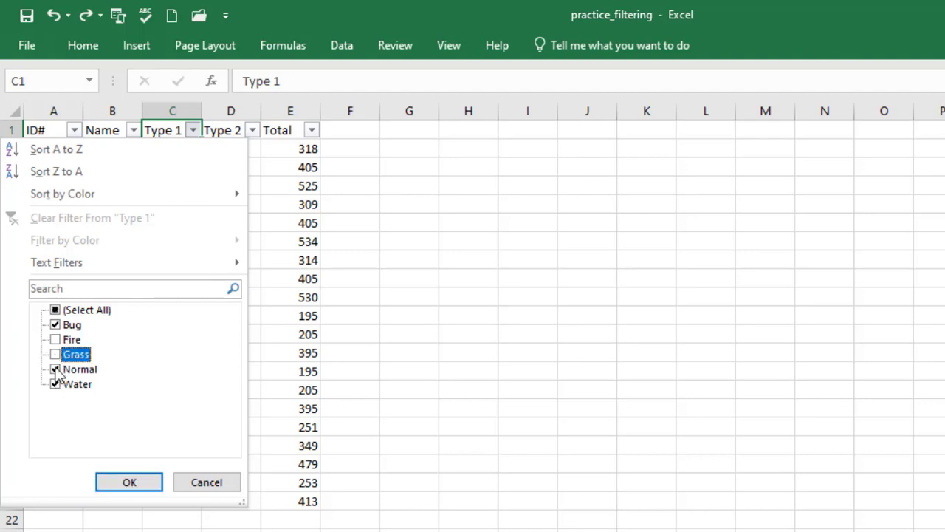
left_click(55, 369)
left_click(56, 385)
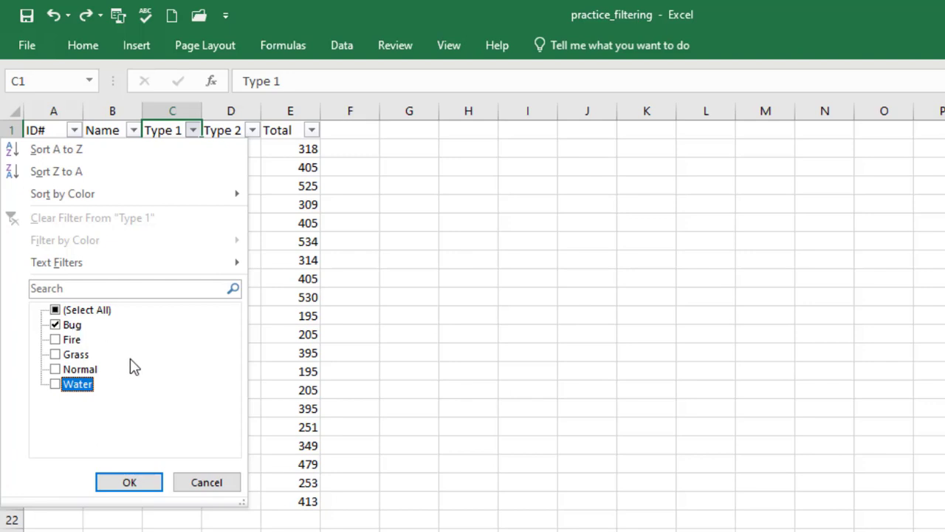
left_click(112, 487)
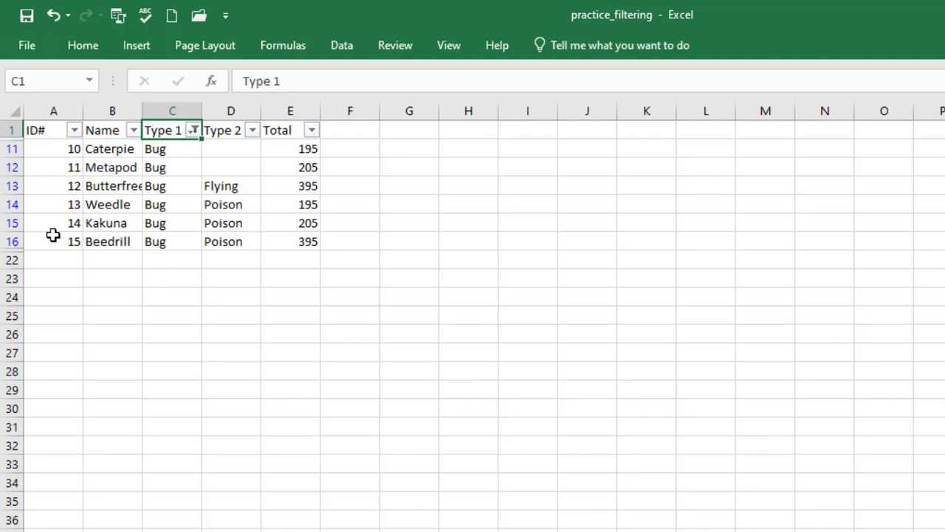
Filter the Type 2 column to show only Poison, excluding Flying and blanks
left_click(252, 131)
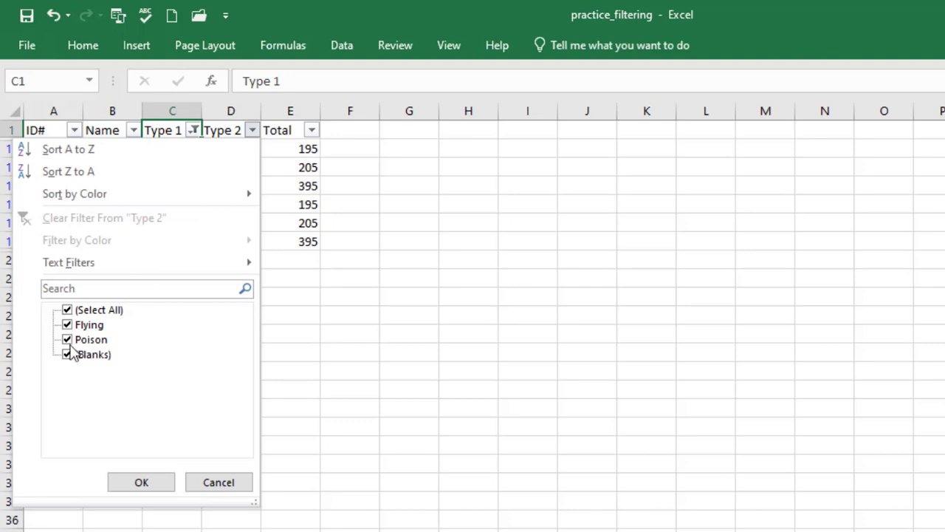
left_click(67, 356)
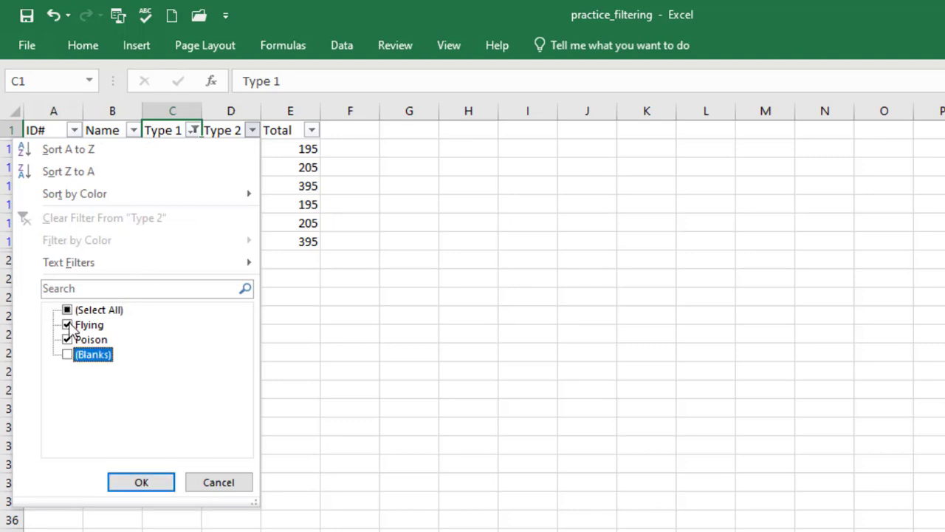
left_click(70, 327)
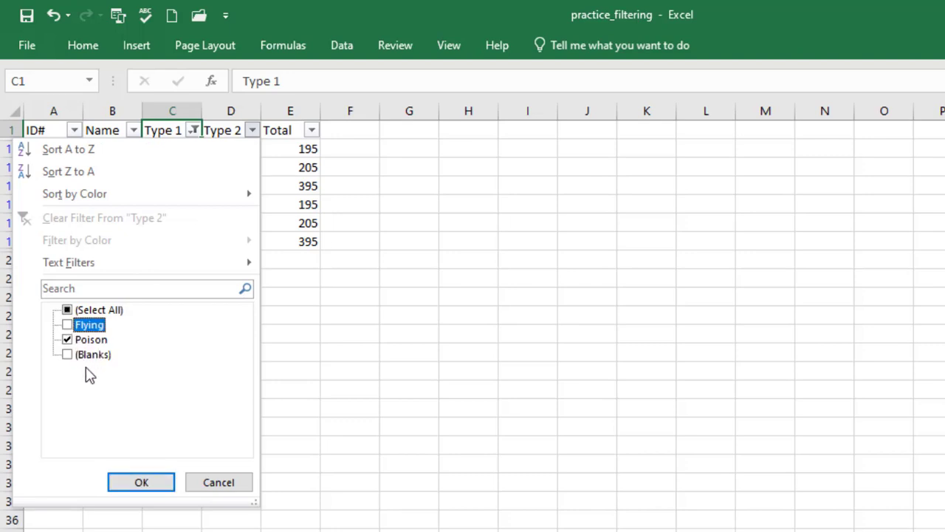
left_click(132, 488)
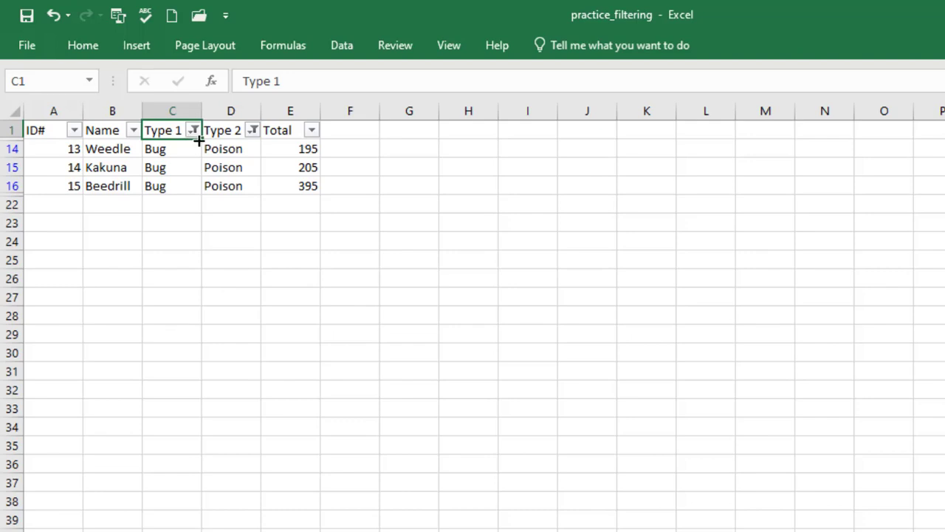
Sort the filtered Bug and Poison rows by Total from largest to smallest
mouse_move(198, 142)
mouse_move(257, 143)
left_click(312, 130)
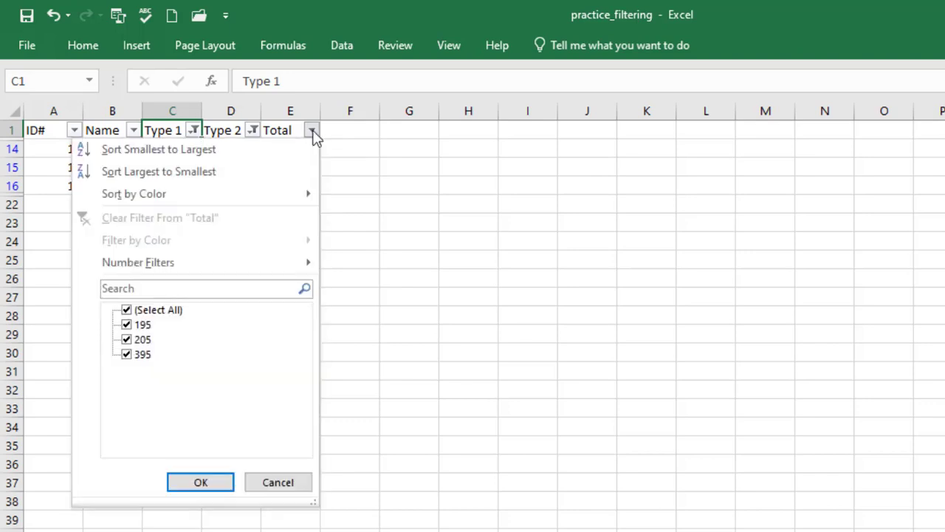
left_click(199, 180)
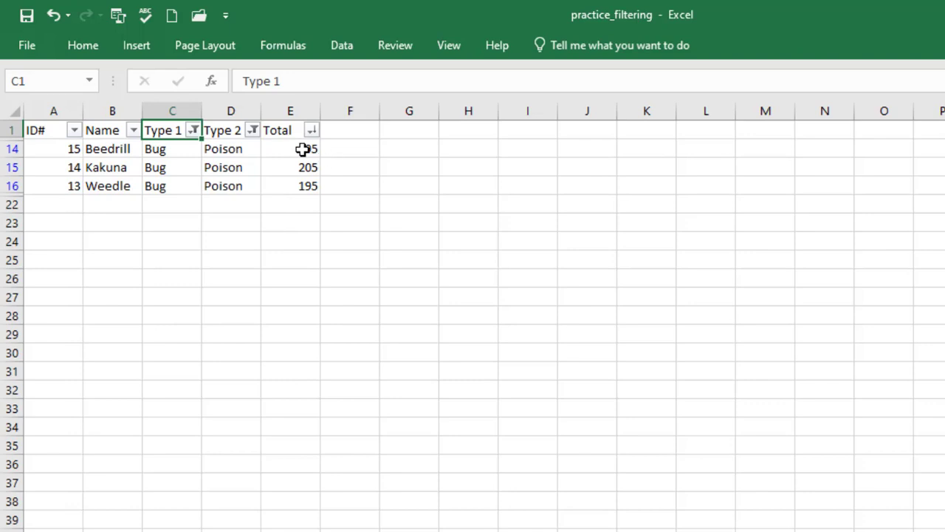